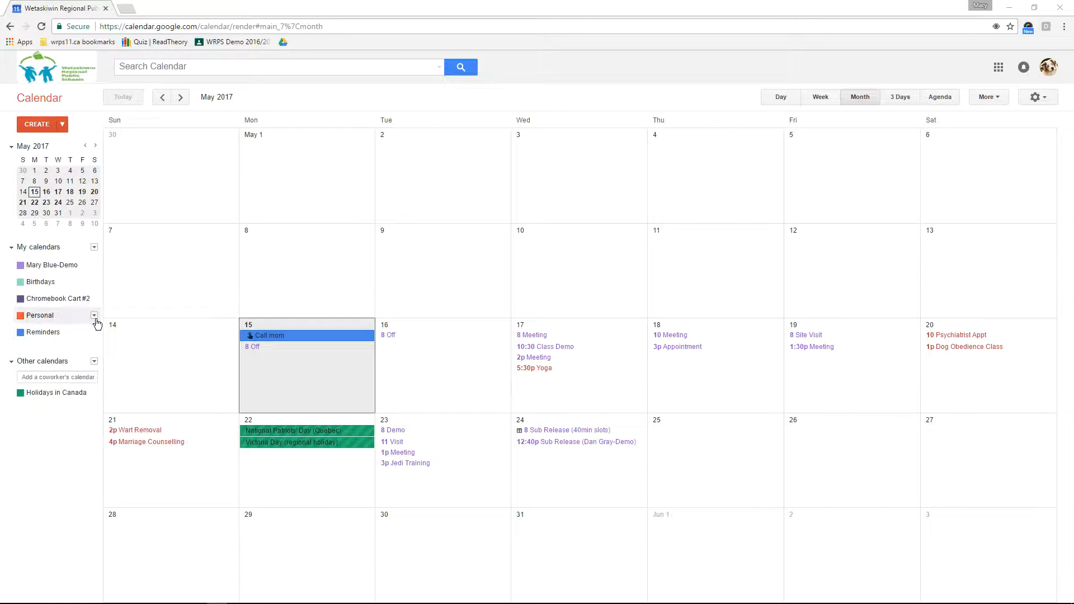
Open the options menu for the Personal calendar in My calendars
left_click(94, 317)
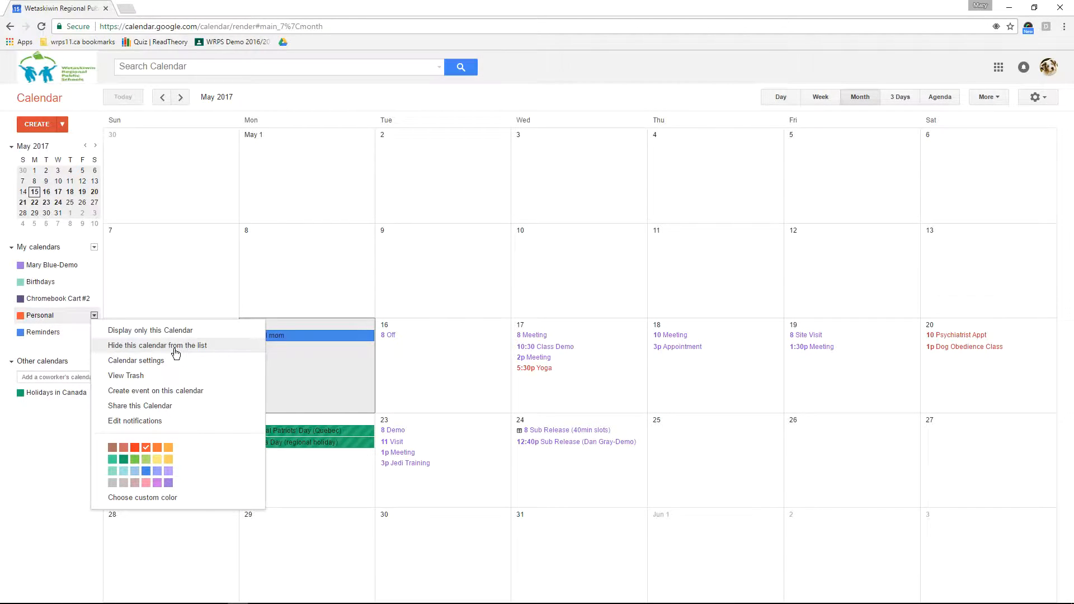
Add a coworker to the Personal calendar's sharing list by entering their address
left_click(170, 415)
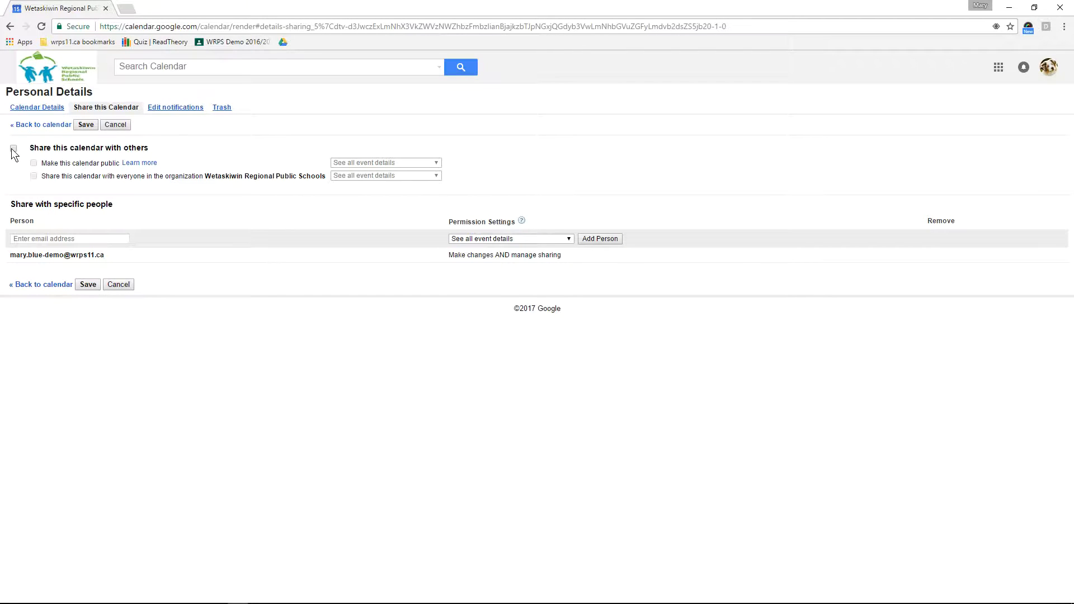
left_click(113, 239)
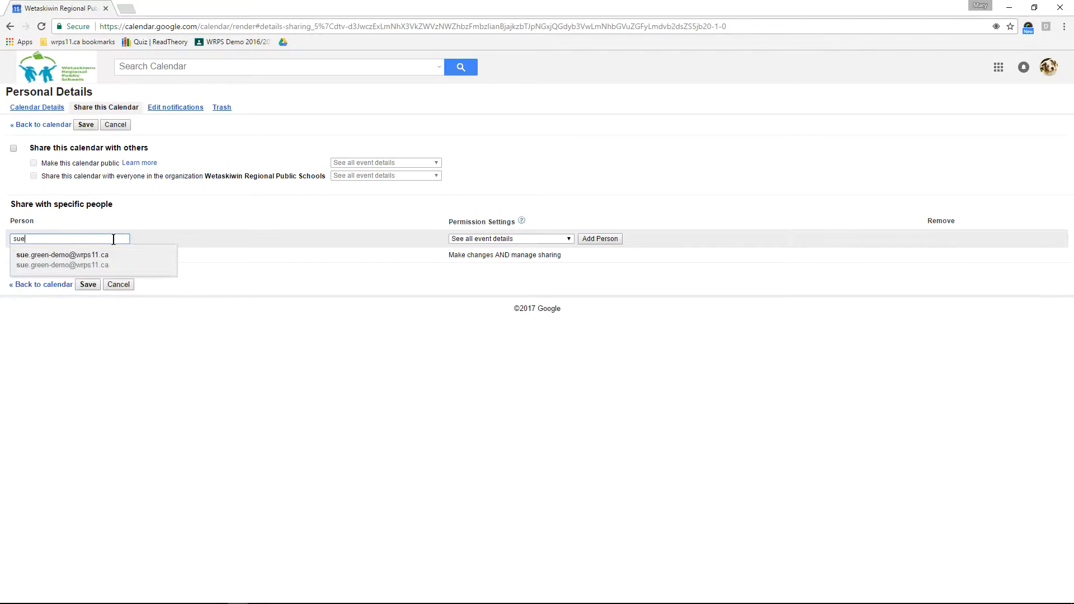
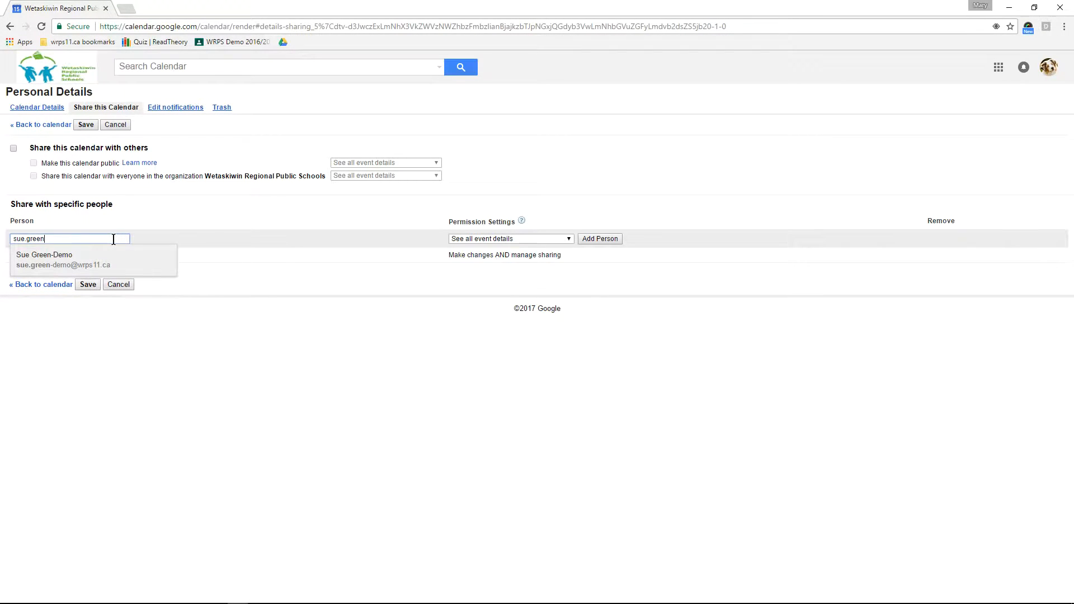
left_click(53, 269)
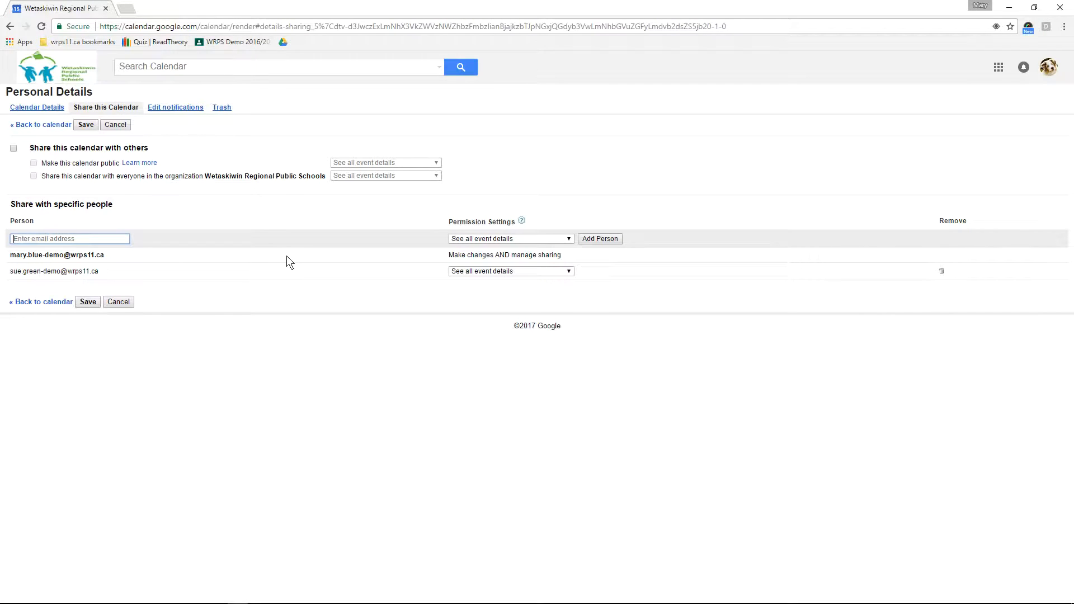
left_click(567, 272)
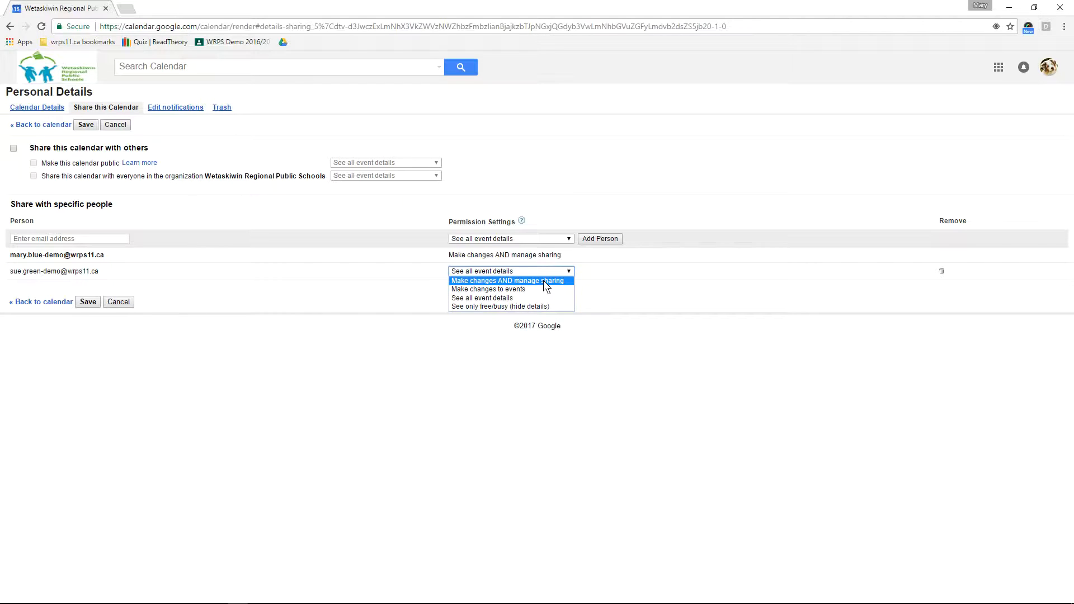
Set the coworker's access to See only free/busy (hide details) and save
left_click(529, 307)
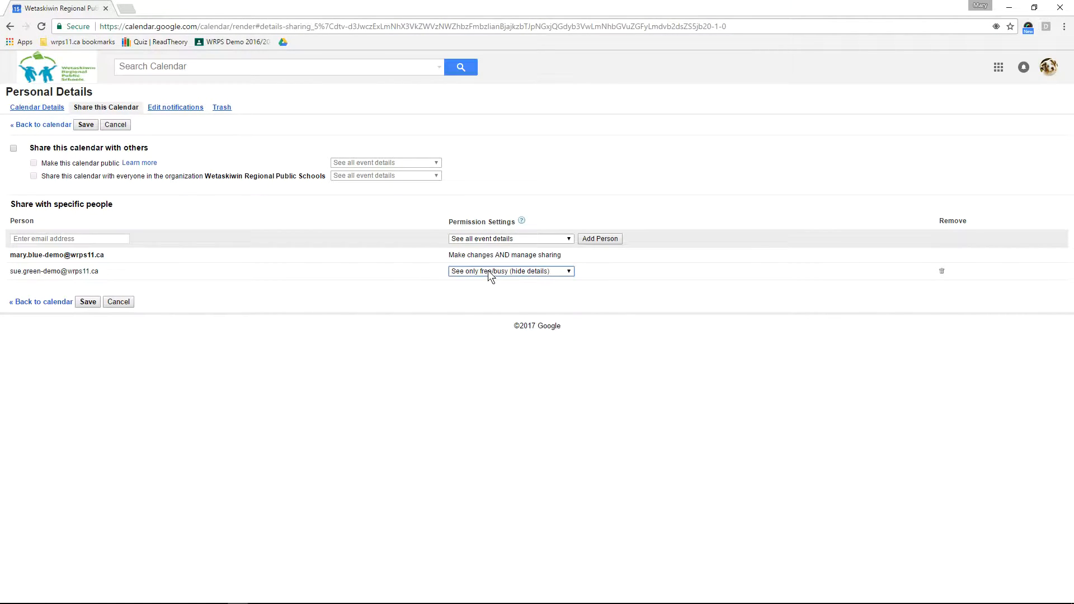
left_click(88, 303)
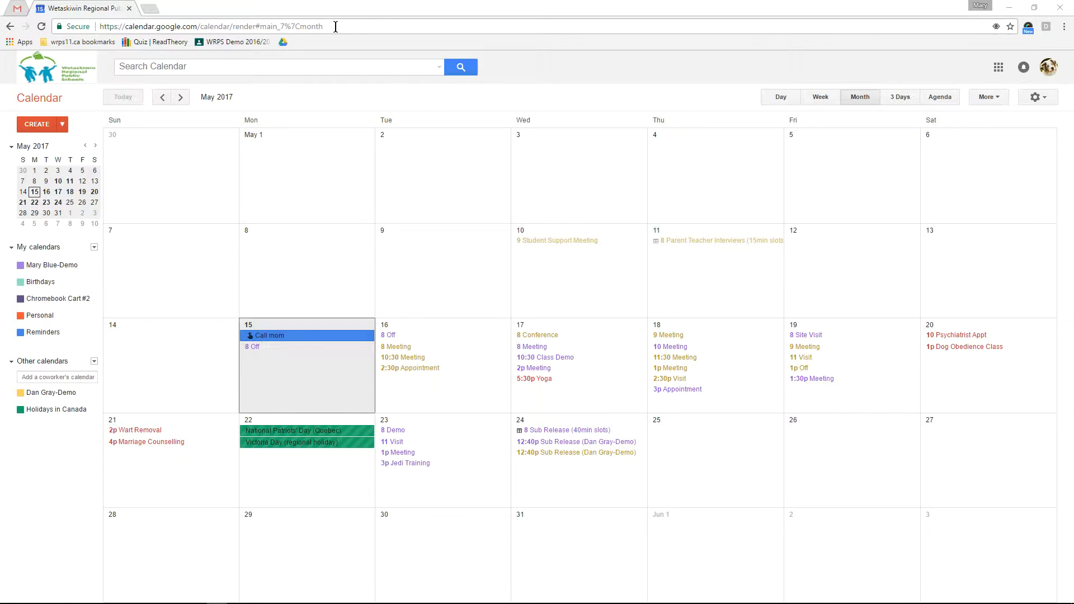
left_click(23, 9)
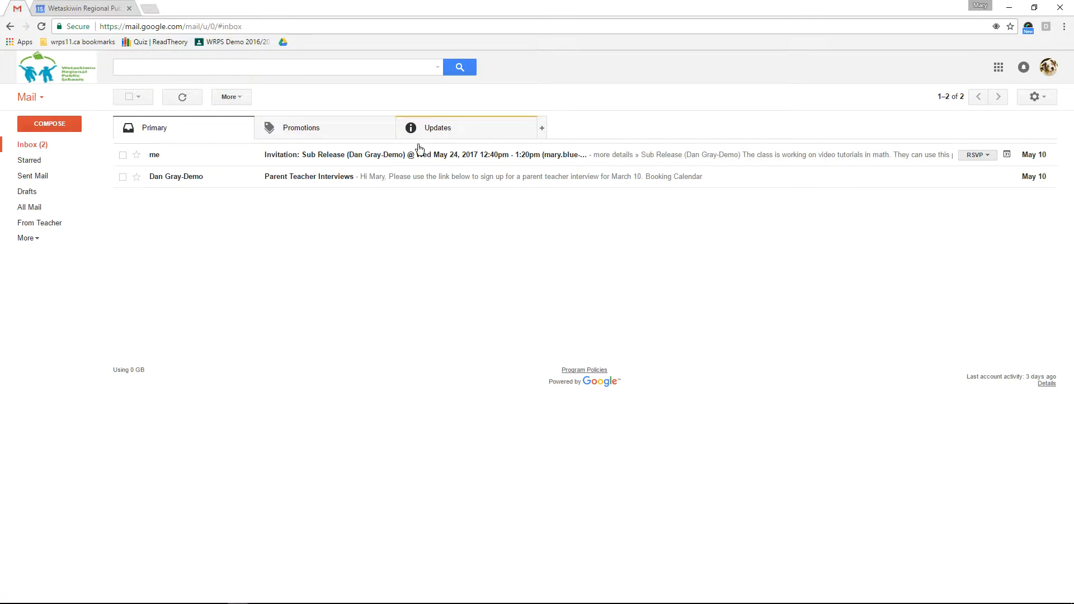
left_click(467, 132)
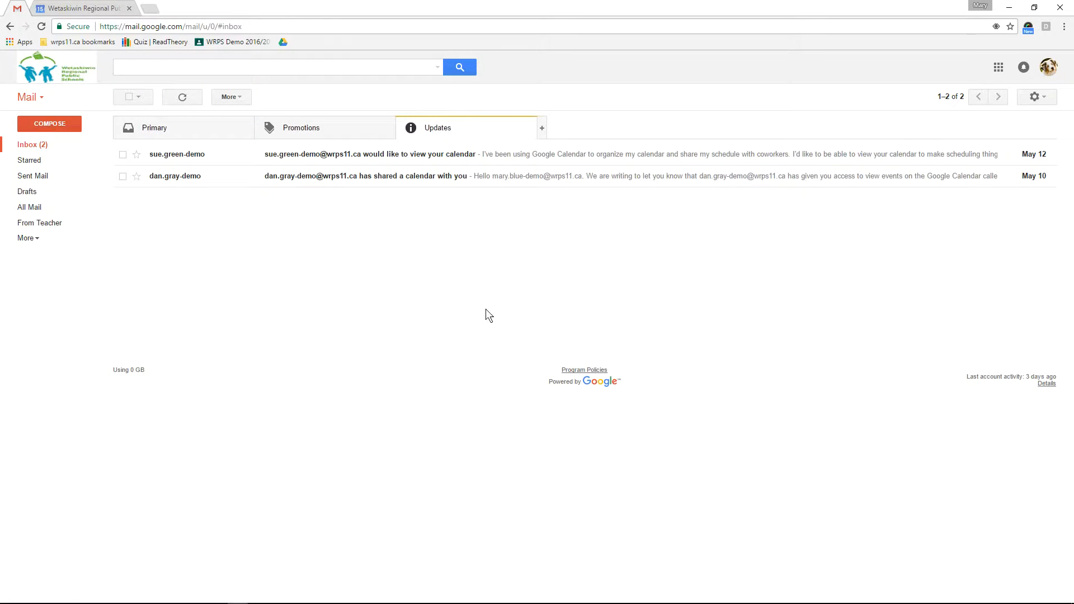
left_click(456, 175)
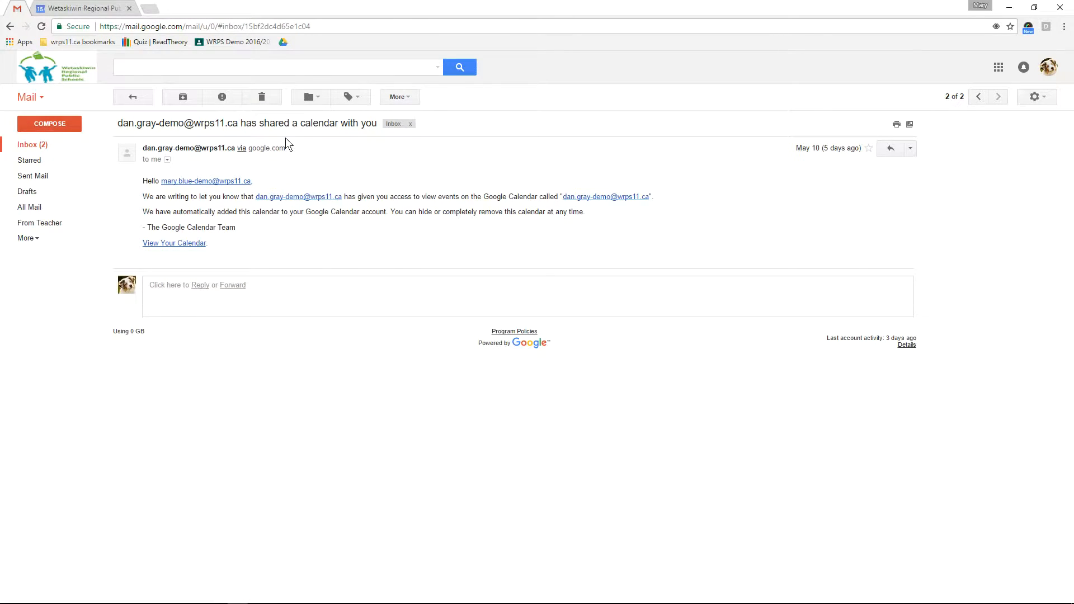
left_click(85, 7)
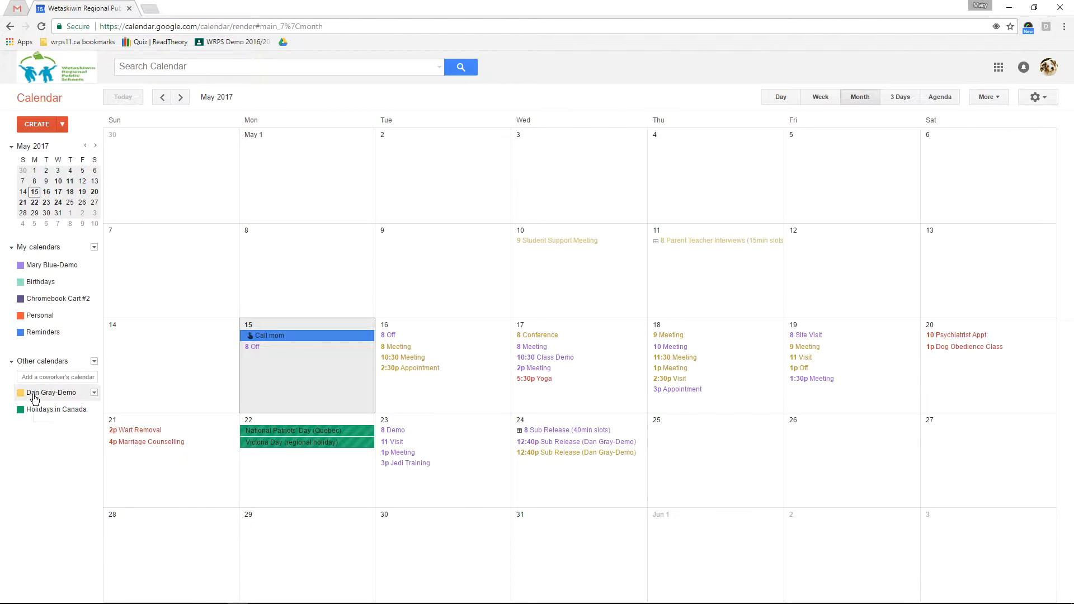
Recolour the coworker's shared calendar light blue, then toggle its events off and on
left_click(94, 393)
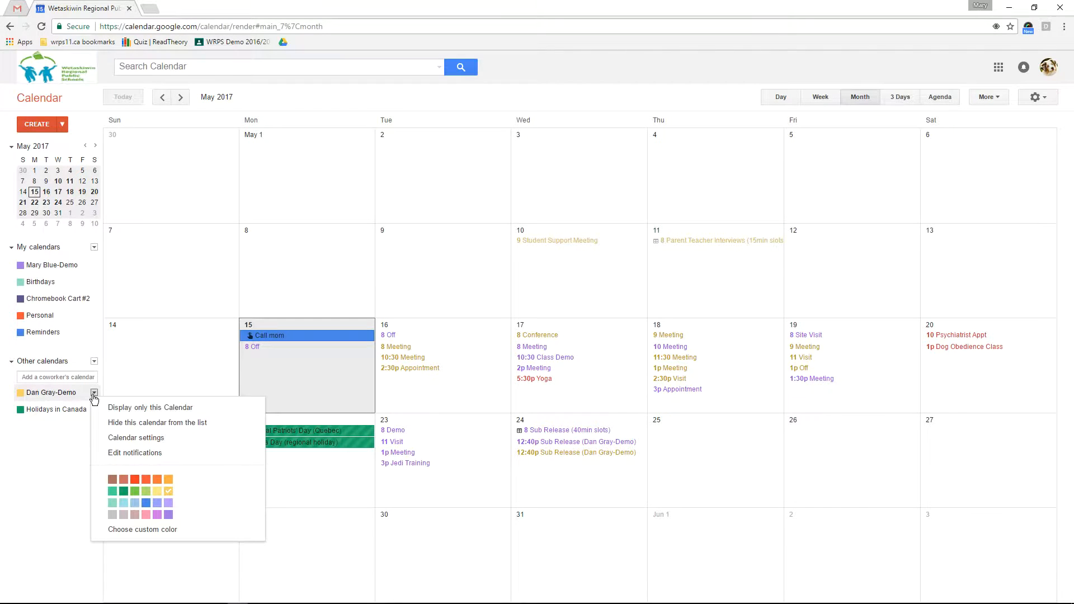
left_click(135, 502)
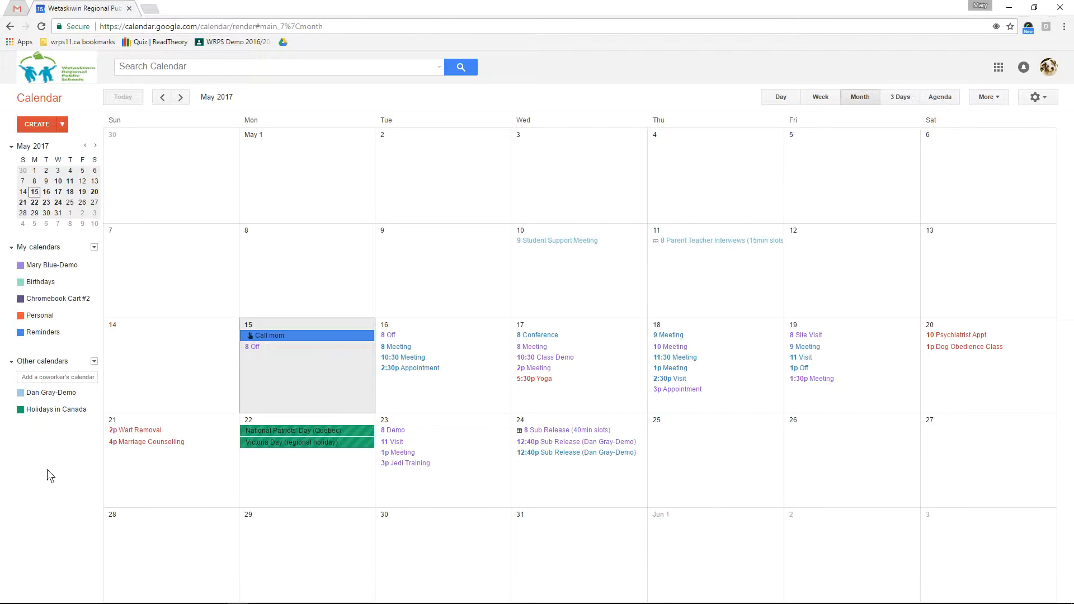
left_click(51, 392)
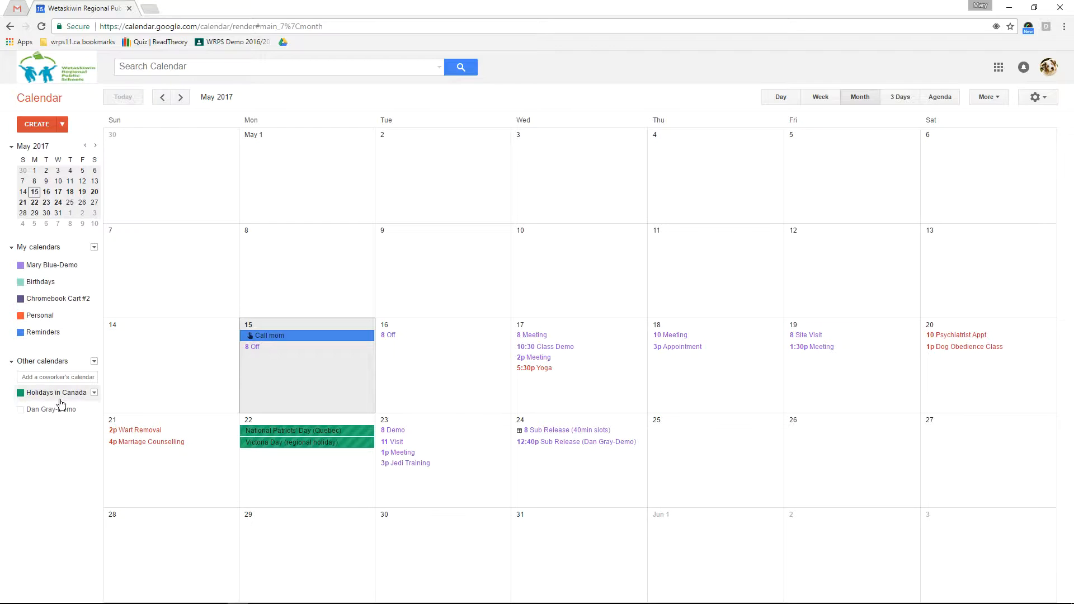
left_click(51, 408)
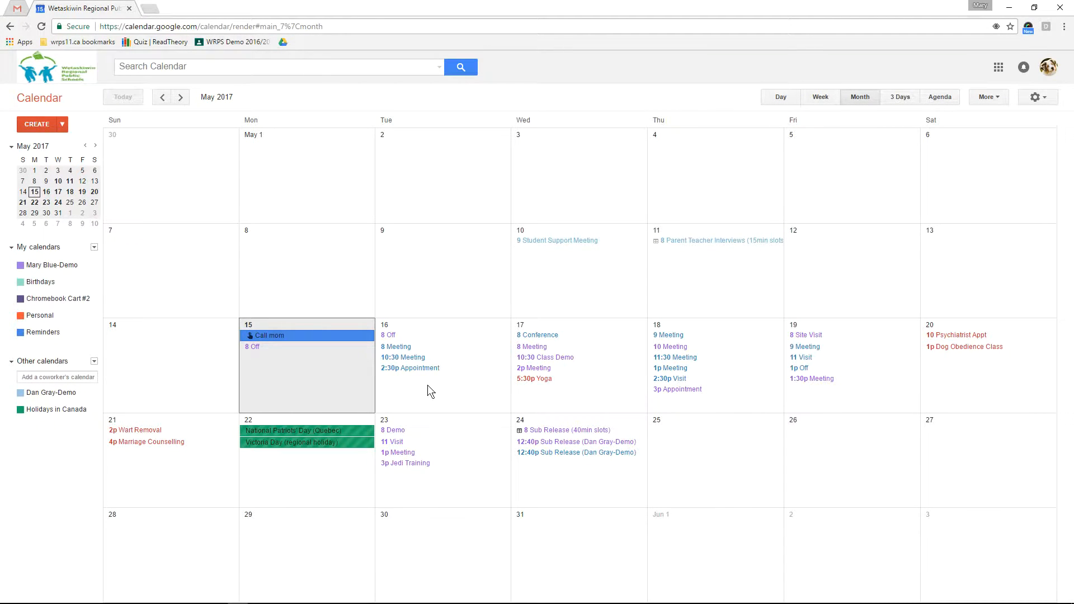
left_click(48, 392)
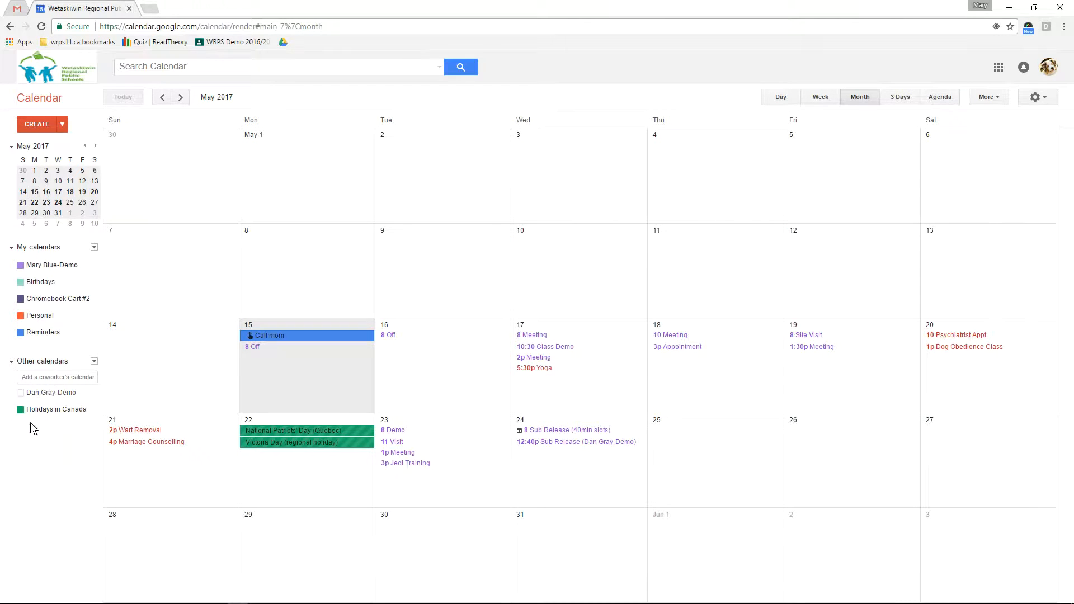
left_click(49, 392)
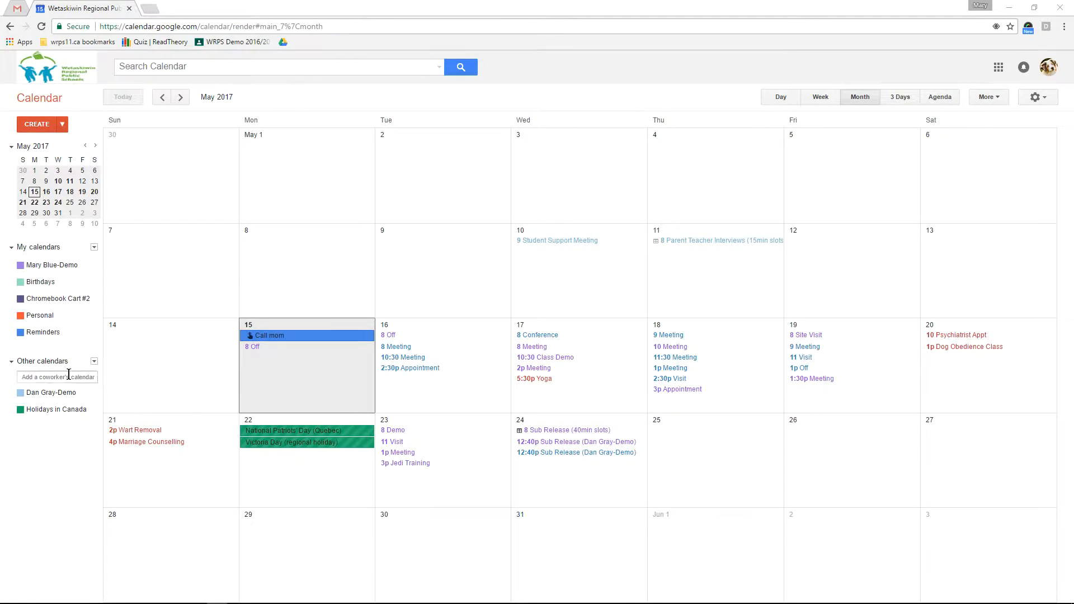
Request access to a coworker's calendar through Add a coworker's calendar
left_click(30, 379)
type("su")
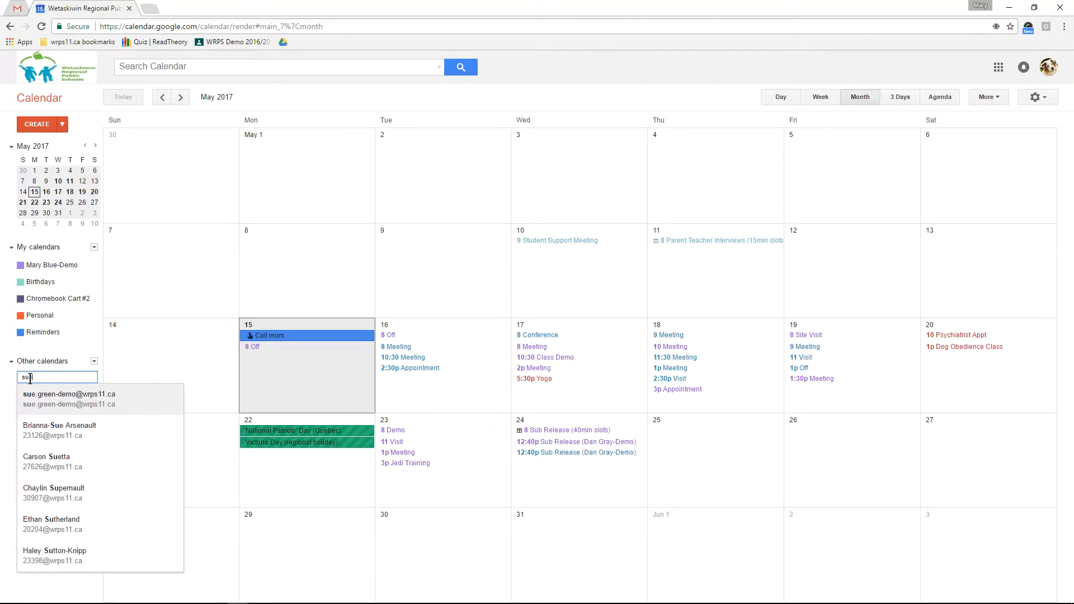
type("e")
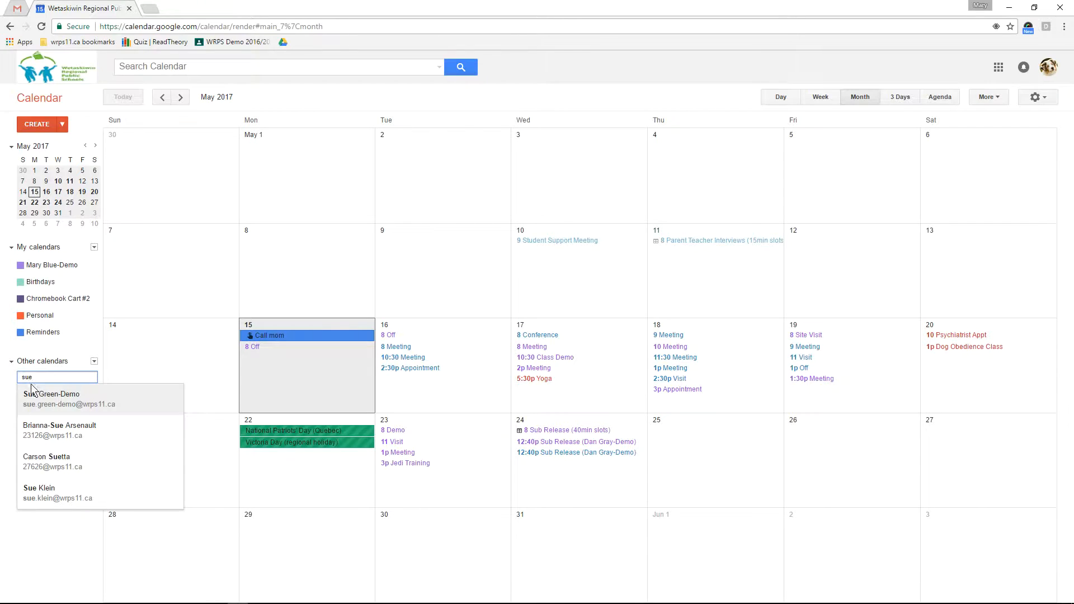
left_click(52, 396)
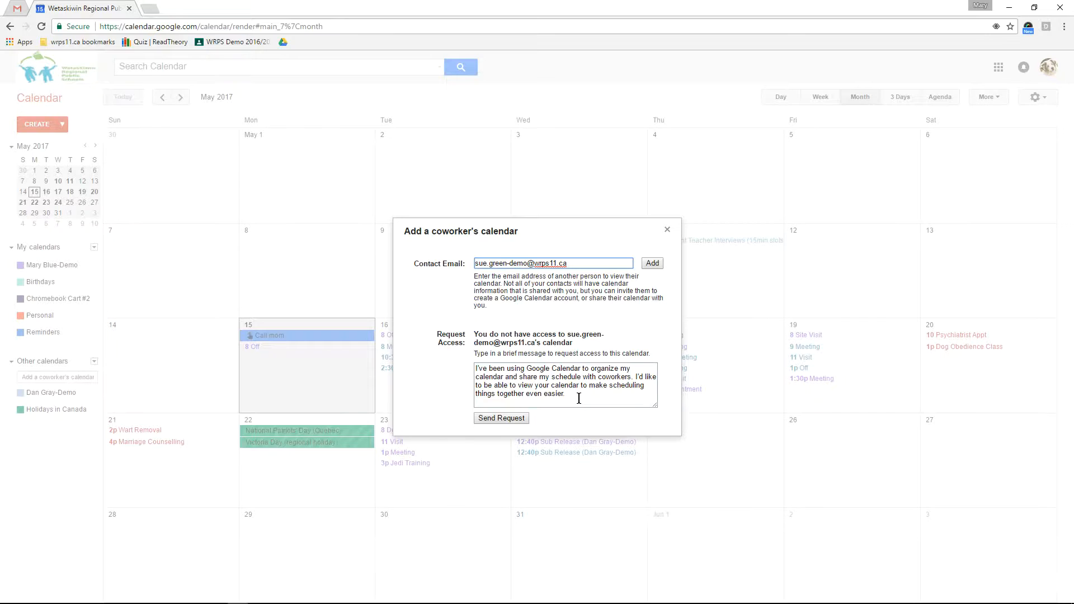
left_click(498, 418)
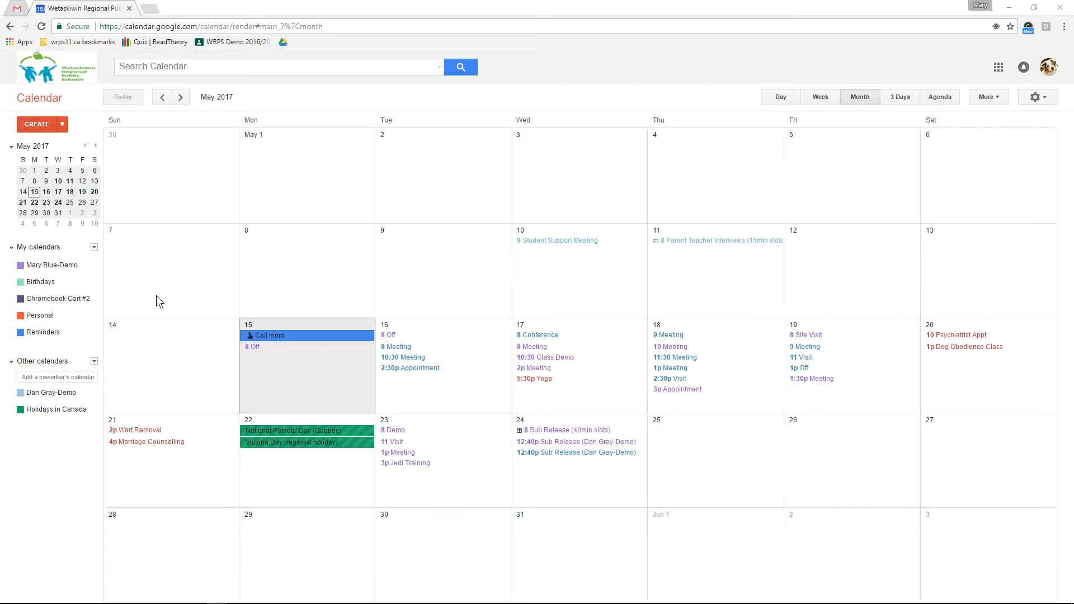
Share Chromebook Cart #2 with everyone in the organization at See all event details
left_click(95, 299)
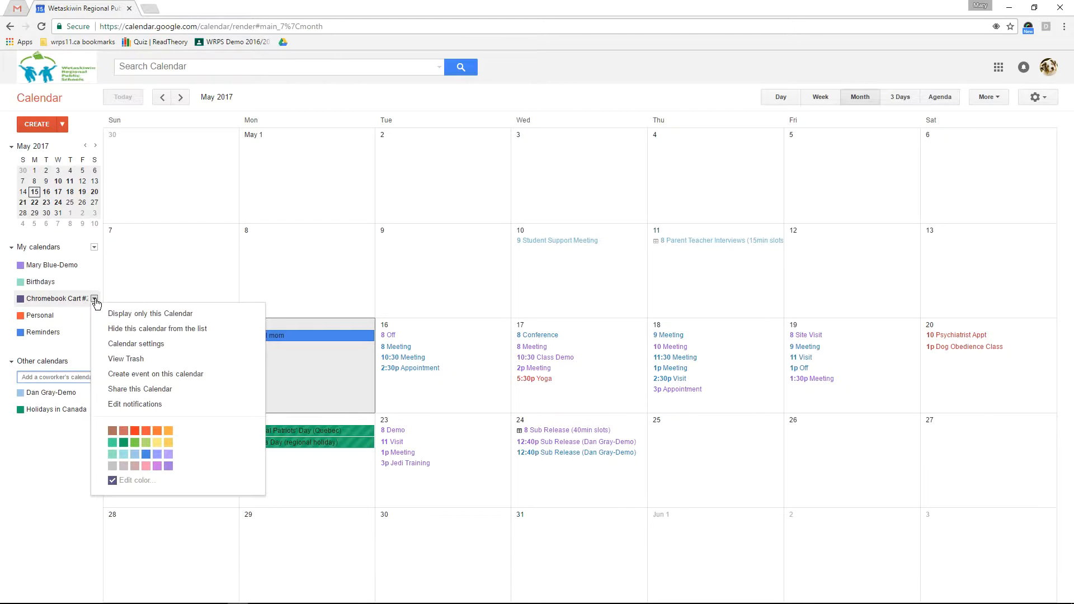
left_click(158, 391)
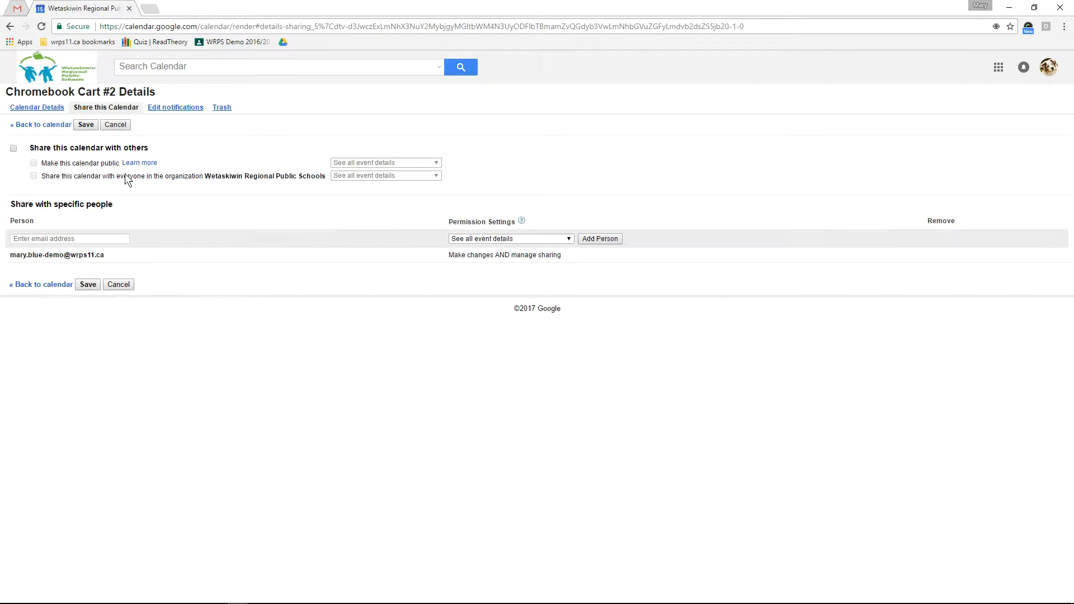
left_click(14, 149)
left_click(422, 176)
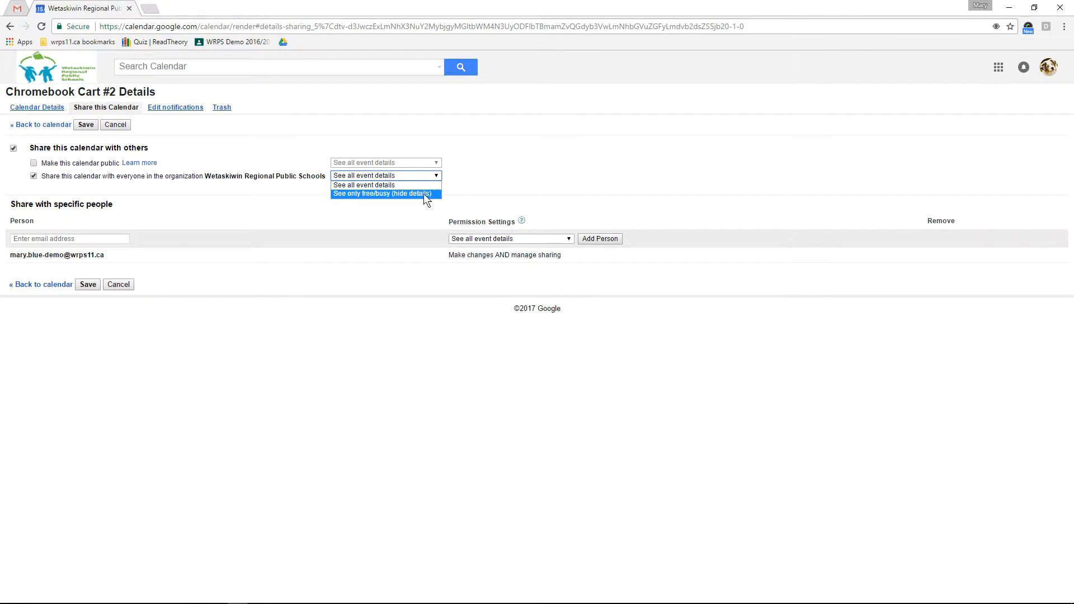
left_click(465, 177)
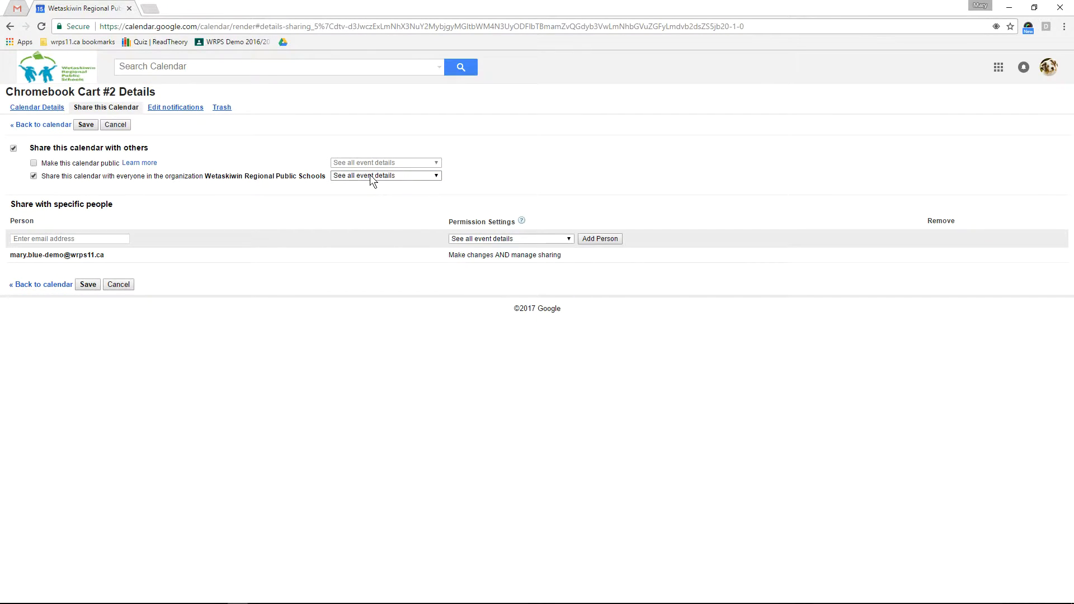
Make Chromebook Cart #2 public with all event details visible and save
left_click(34, 163)
left_click(431, 162)
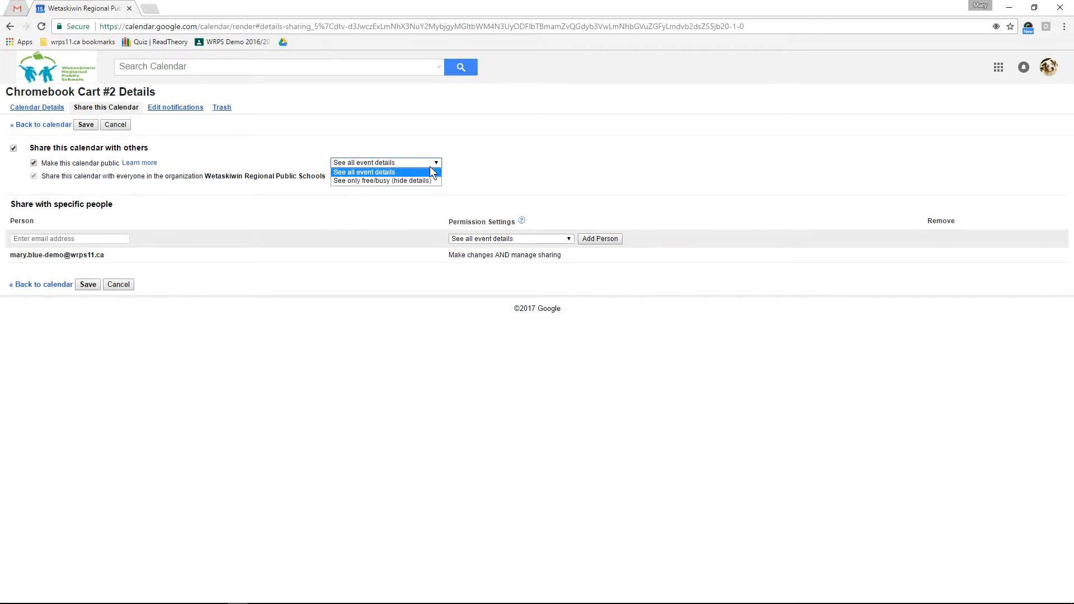
left_click(435, 169)
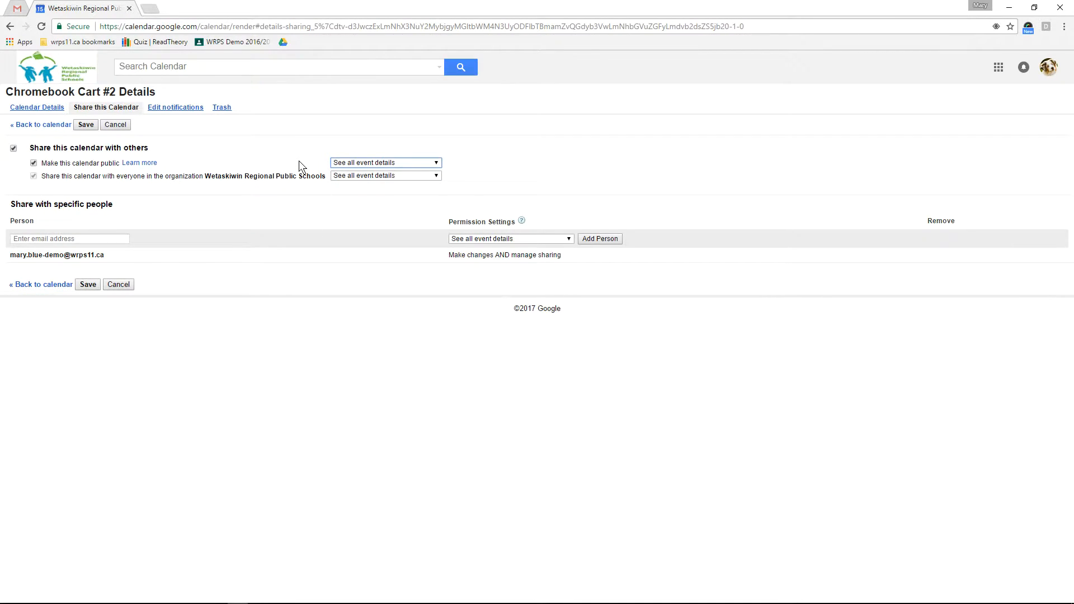
left_click(385, 176)
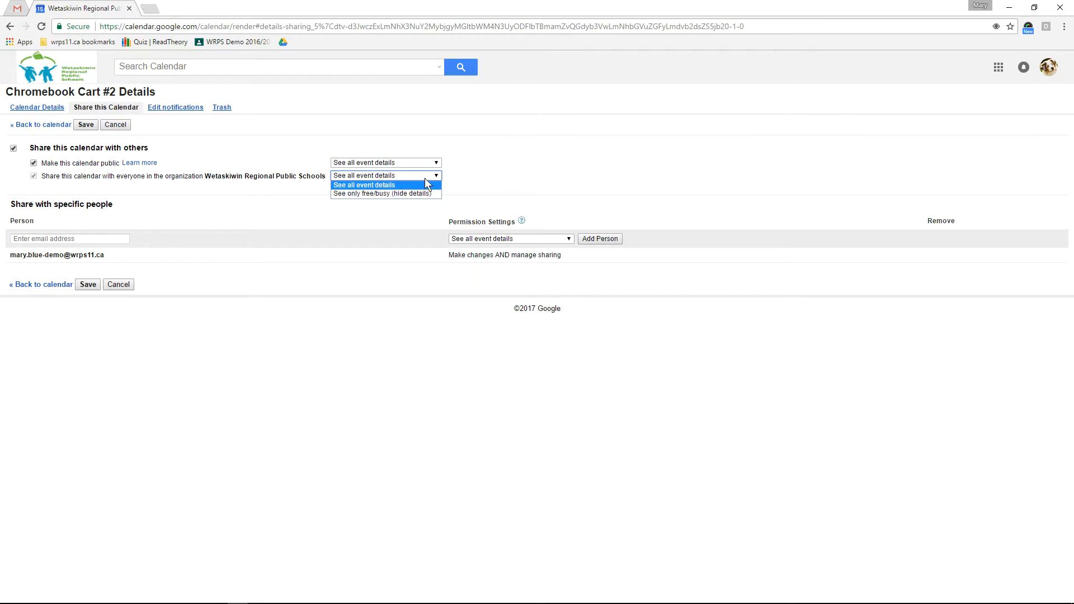
left_click(425, 179)
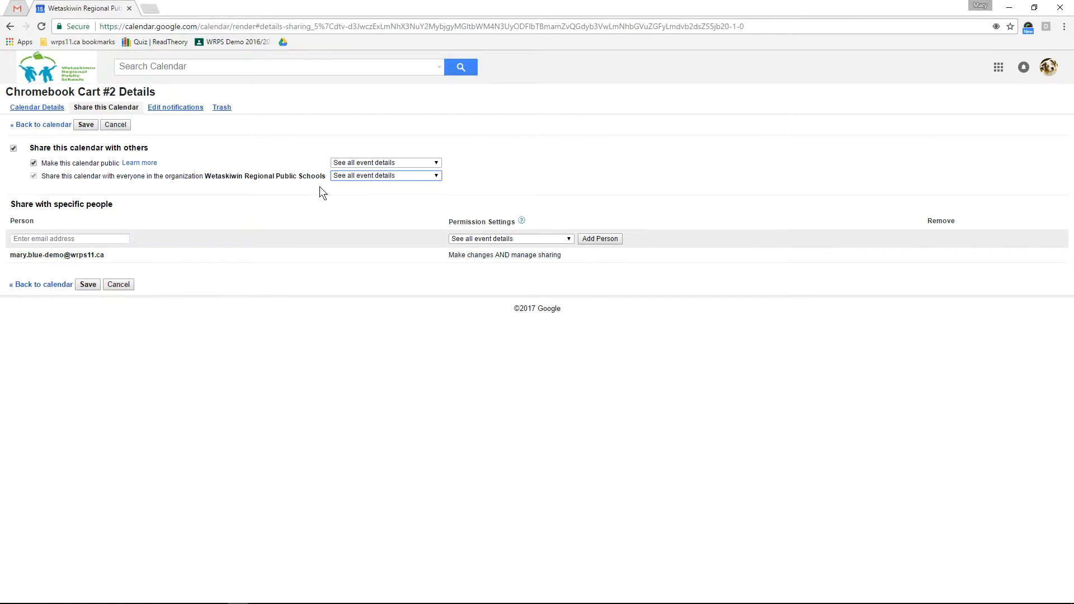
left_click(56, 239)
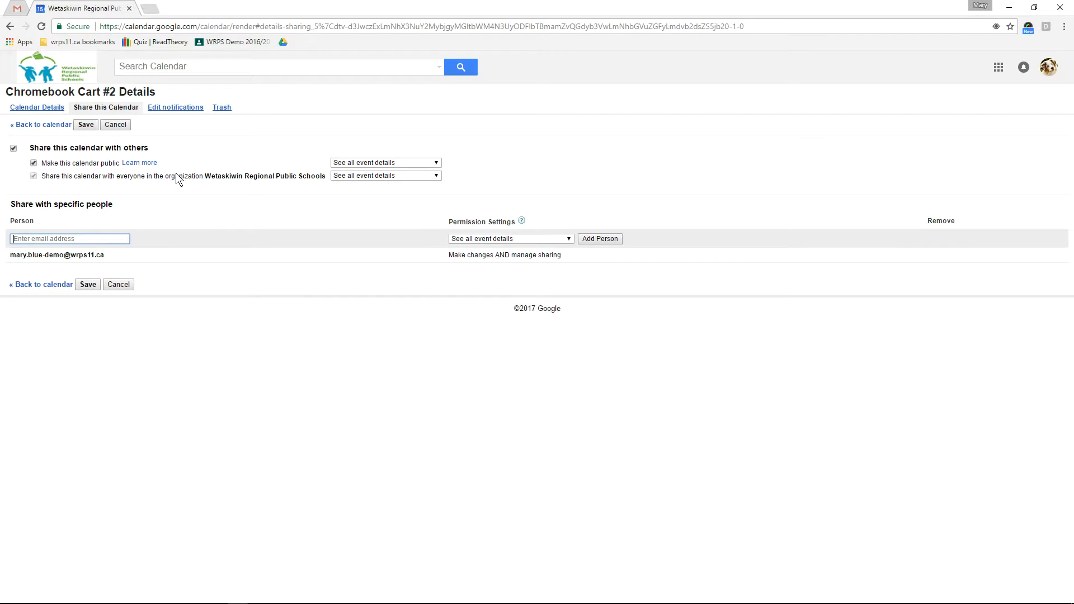
left_click(88, 284)
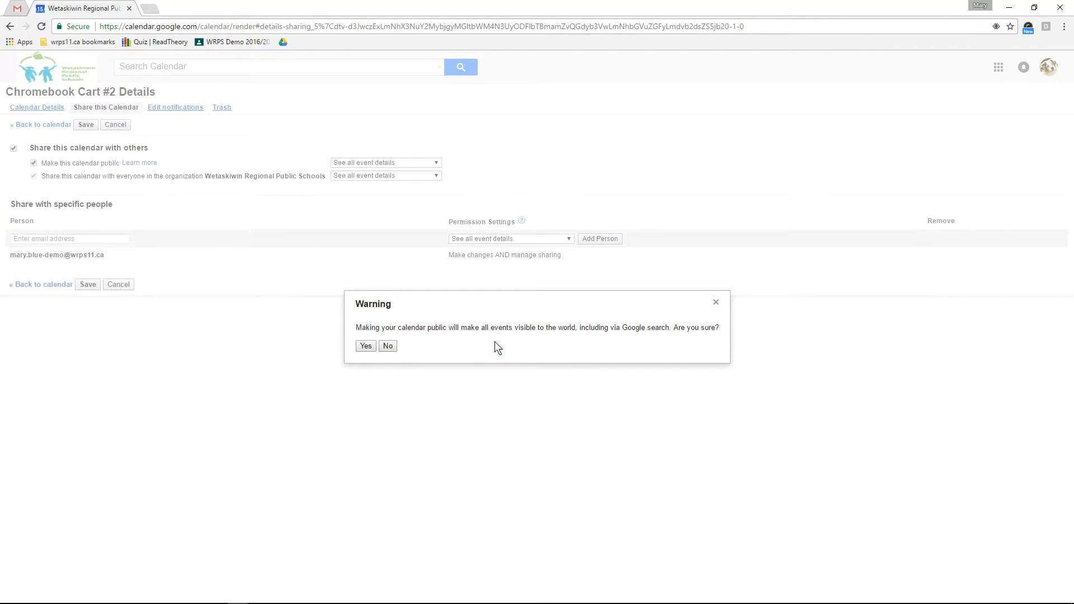
Confirm Yes in the Warning dialog to make Chromebook Cart #2 public
left_click(365, 345)
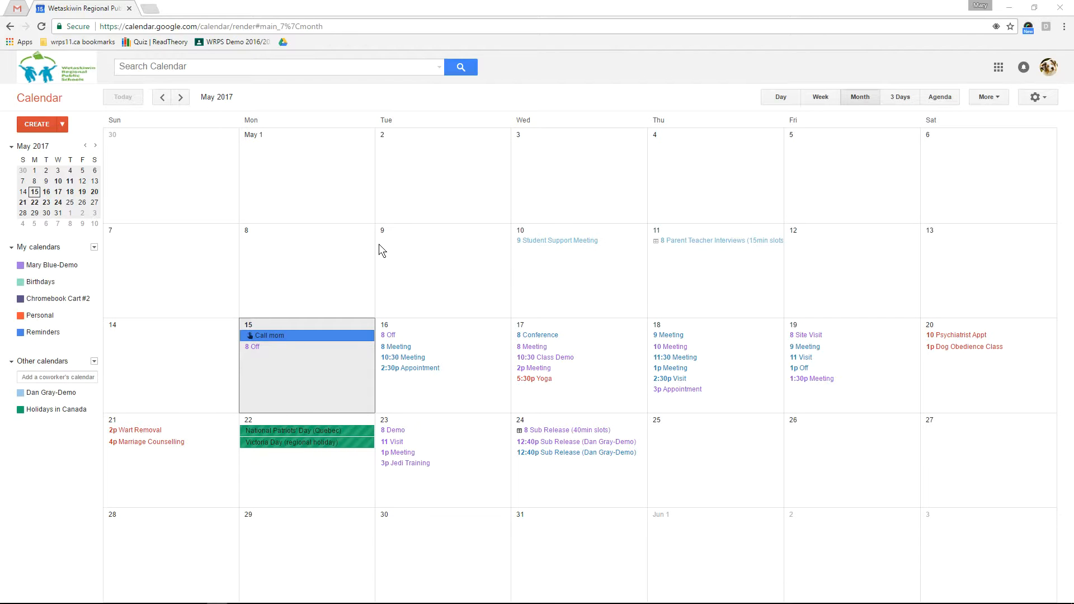
Open the user's main calendar settings and select its embed code
left_click(95, 266)
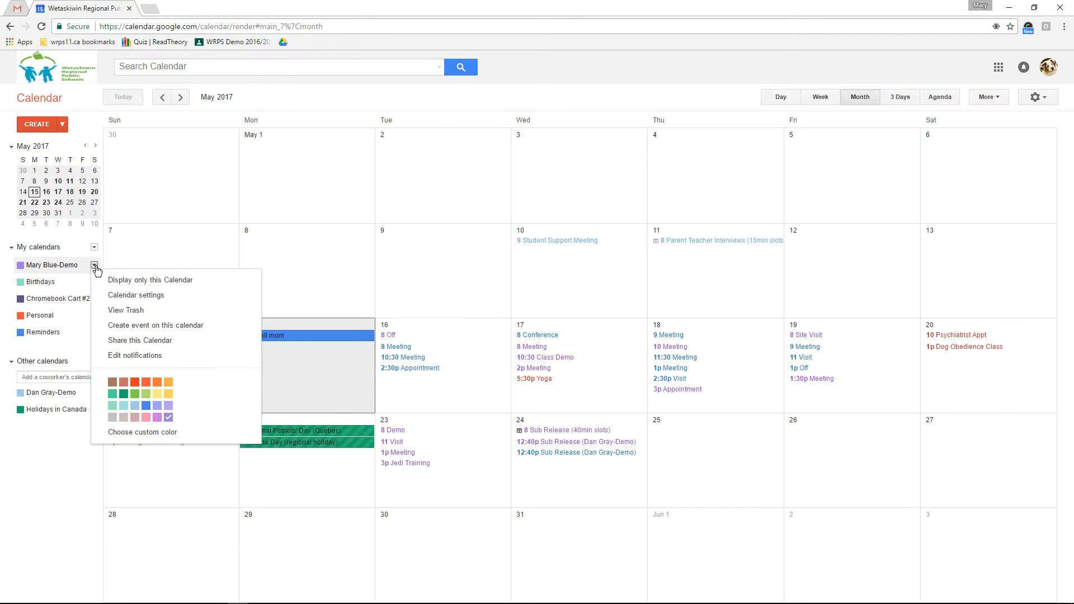
left_click(161, 294)
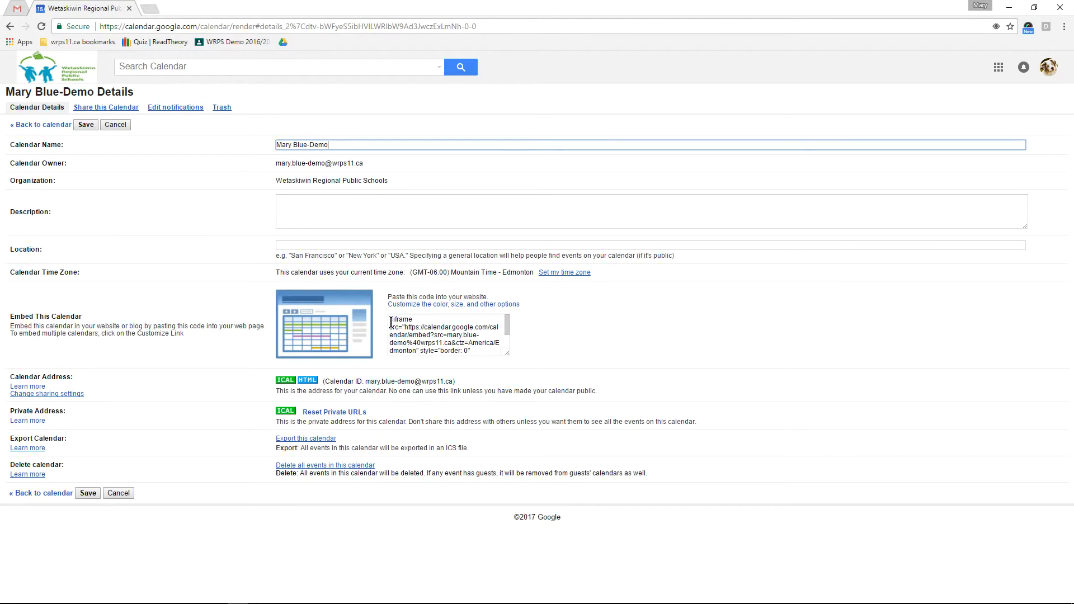
left_click_drag(391, 322, 484, 357)
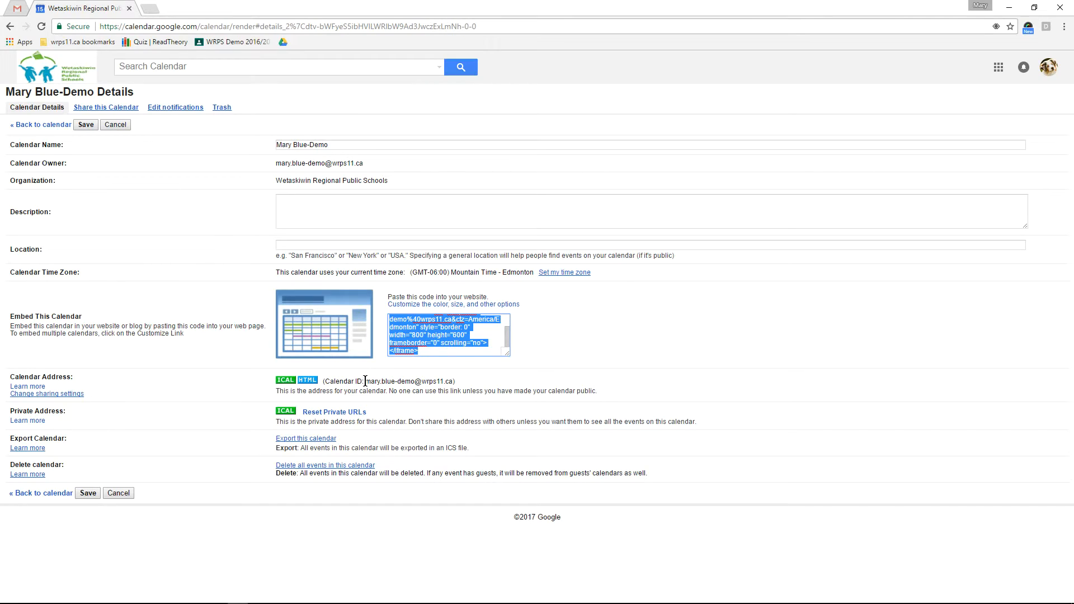
Highlight the Calendar ID, then save and go back to the May 2017 calendar
left_click_drag(365, 381, 453, 381)
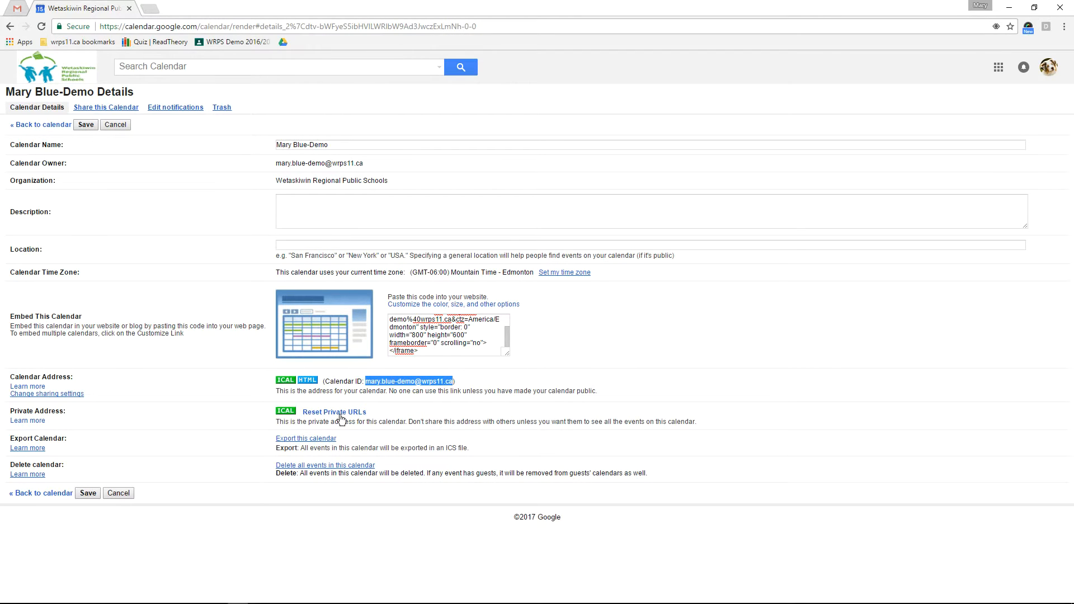
left_click(82, 124)
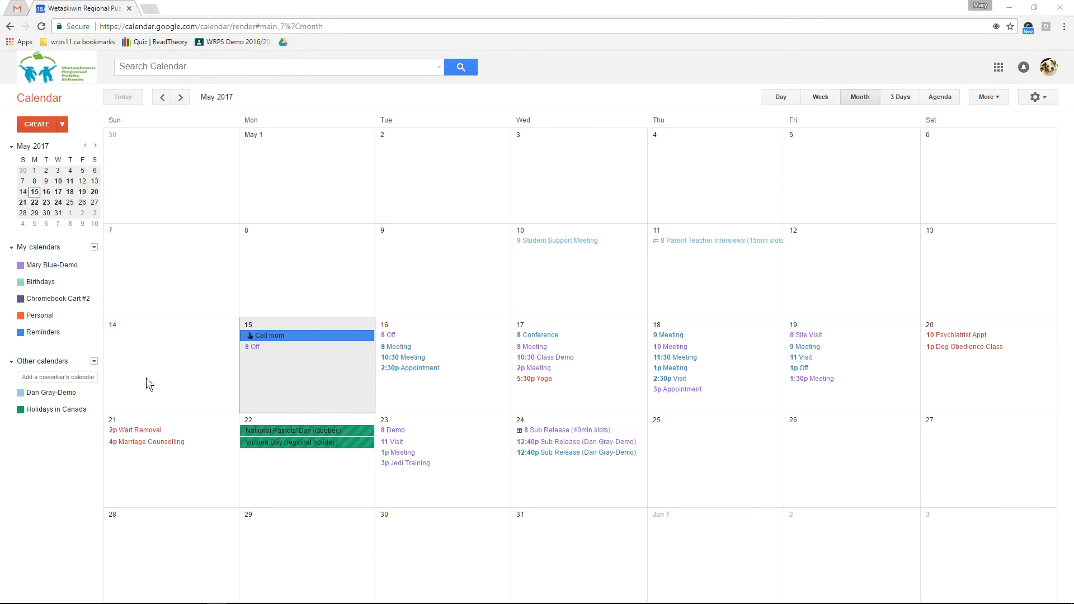
Request access to a coworker's calendar with a message about scheduling together more easily
left_click(67, 376)
type("su")
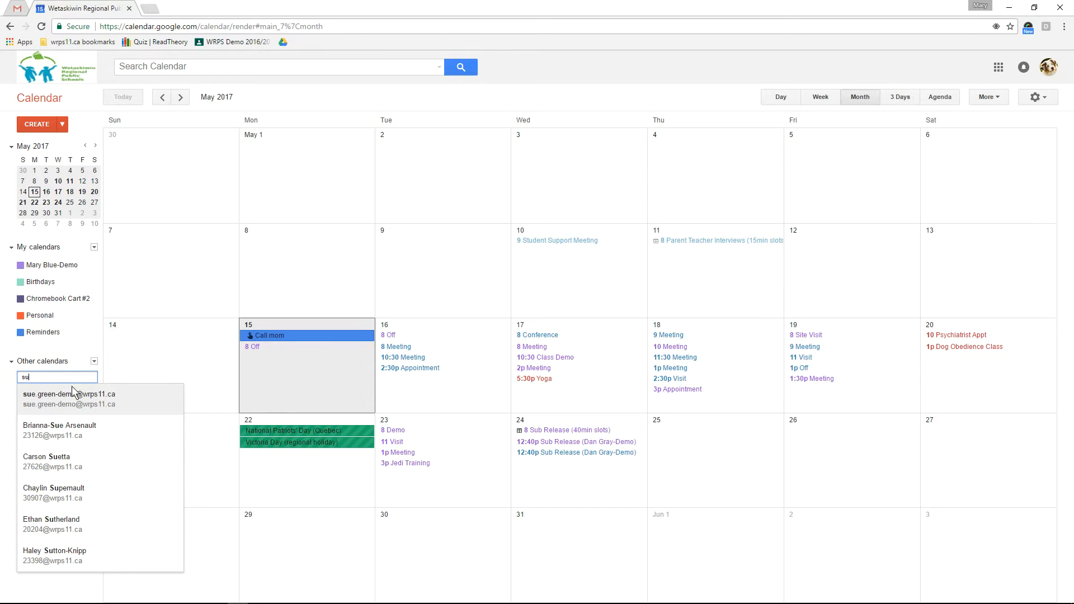
left_click(58, 397)
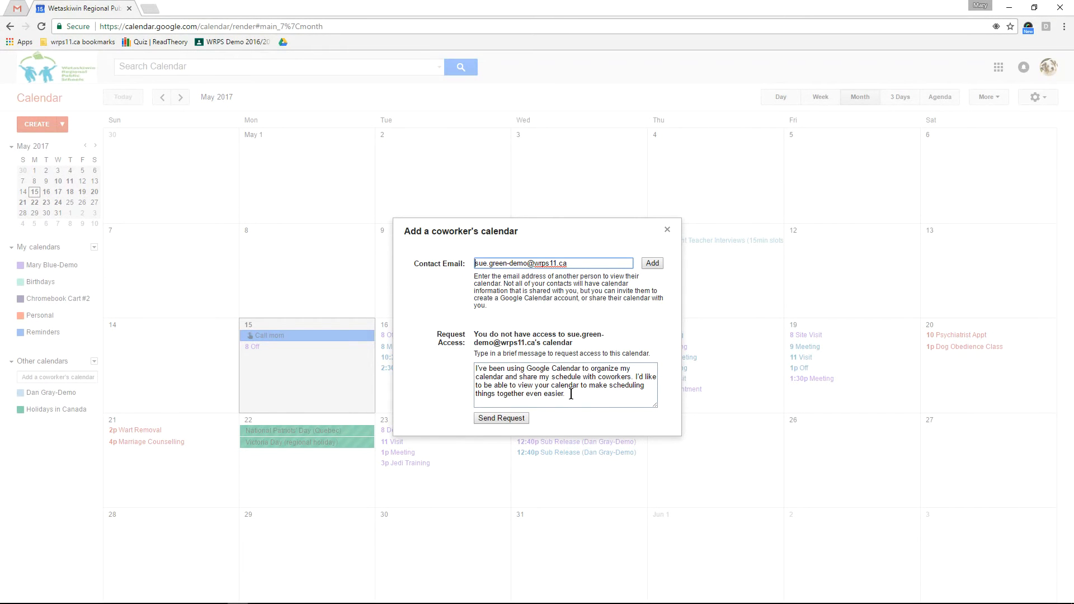
left_click_drag(570, 393, 429, 362)
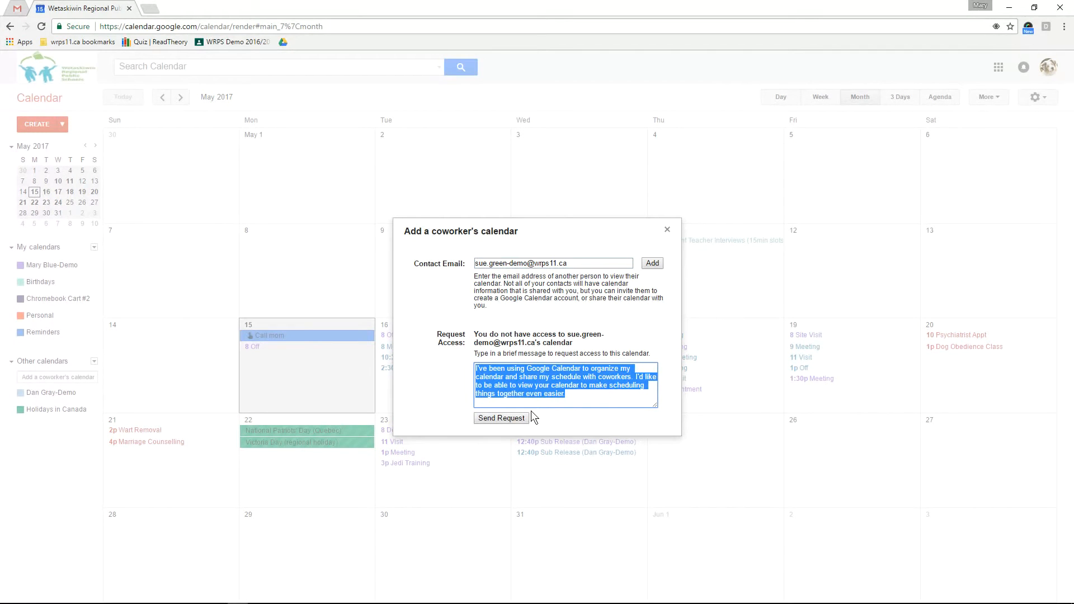
left_click(501, 419)
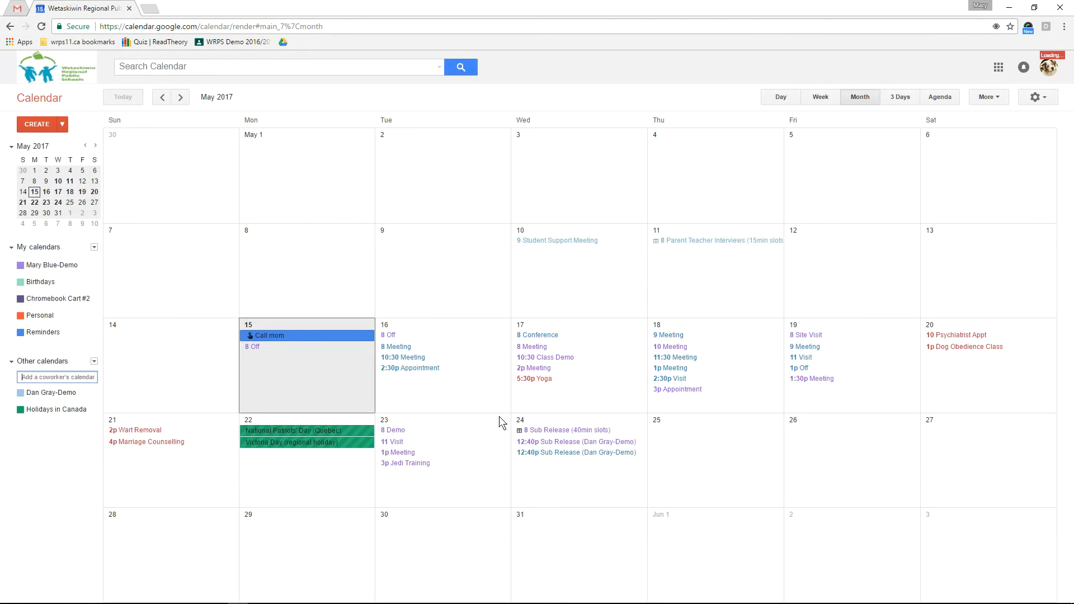
In the Gmail inbox, open the 'would like to view your calendar' request and follow its accept link
left_click(17, 9)
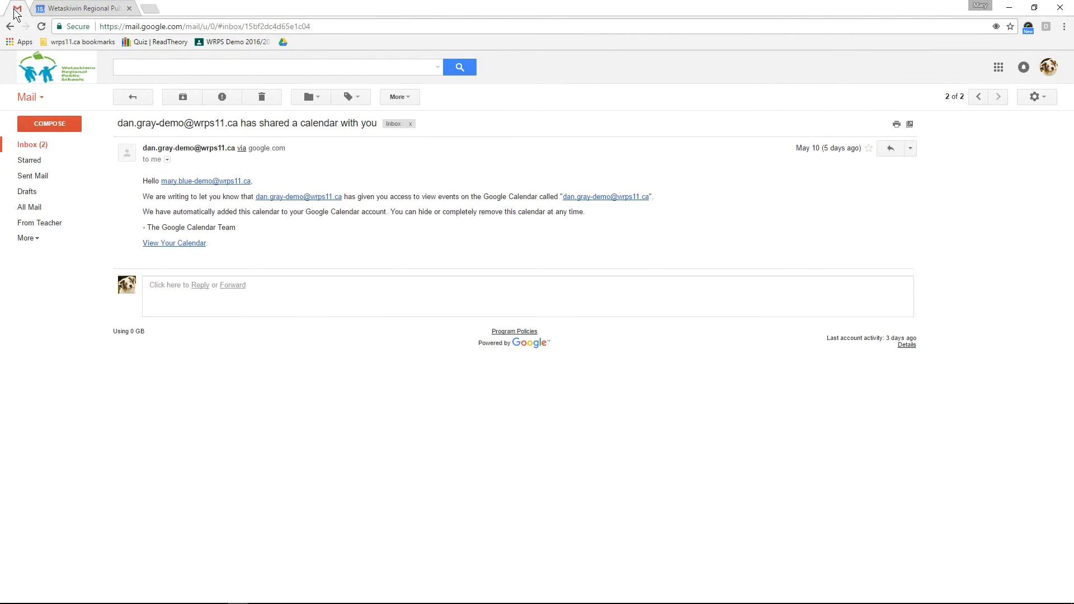
left_click(132, 98)
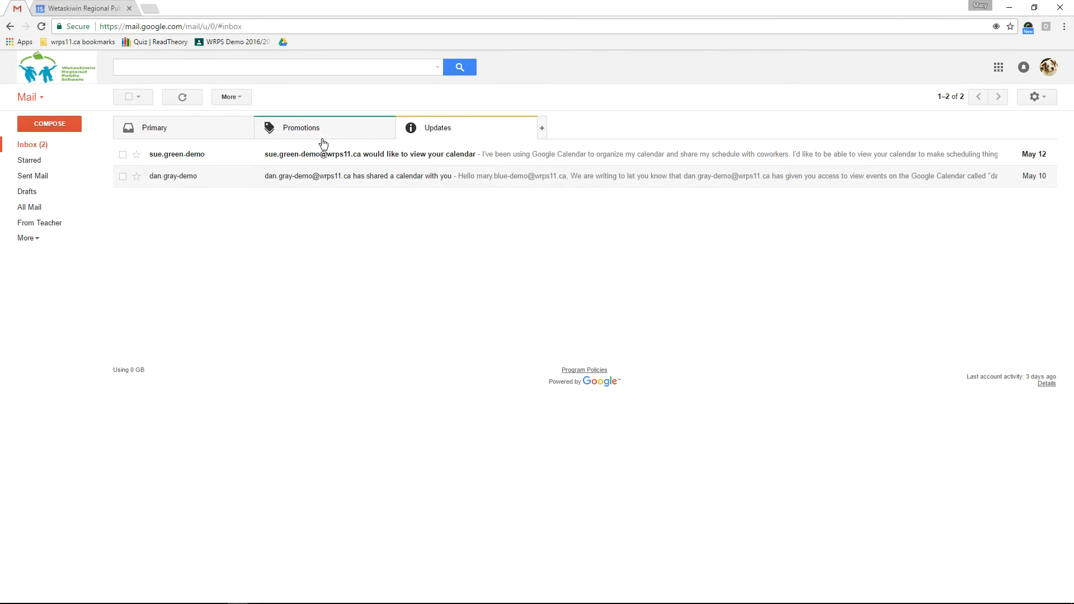
left_click(431, 157)
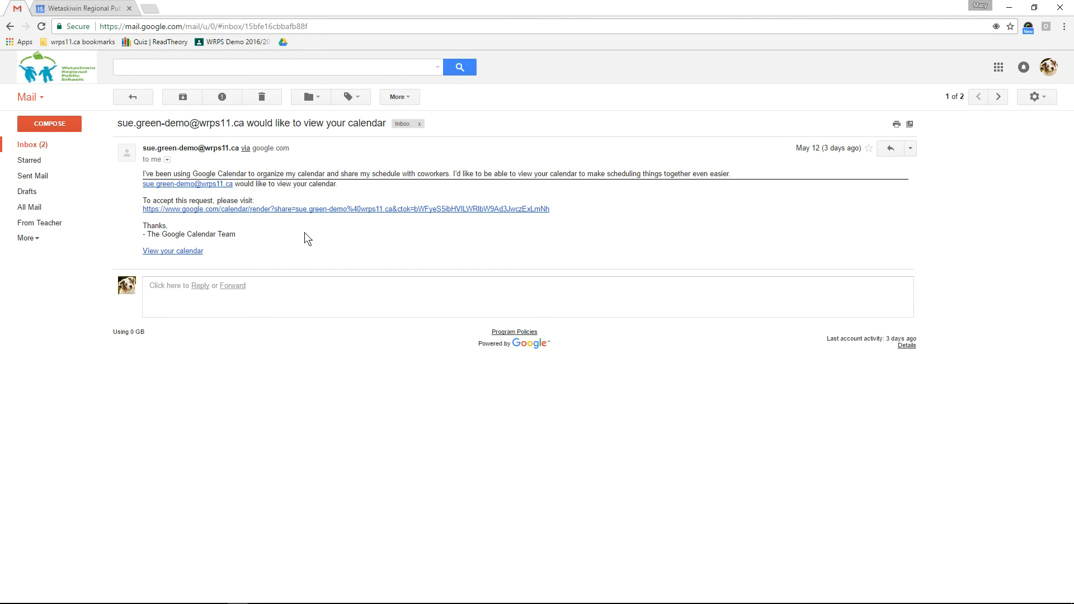
left_click(311, 209)
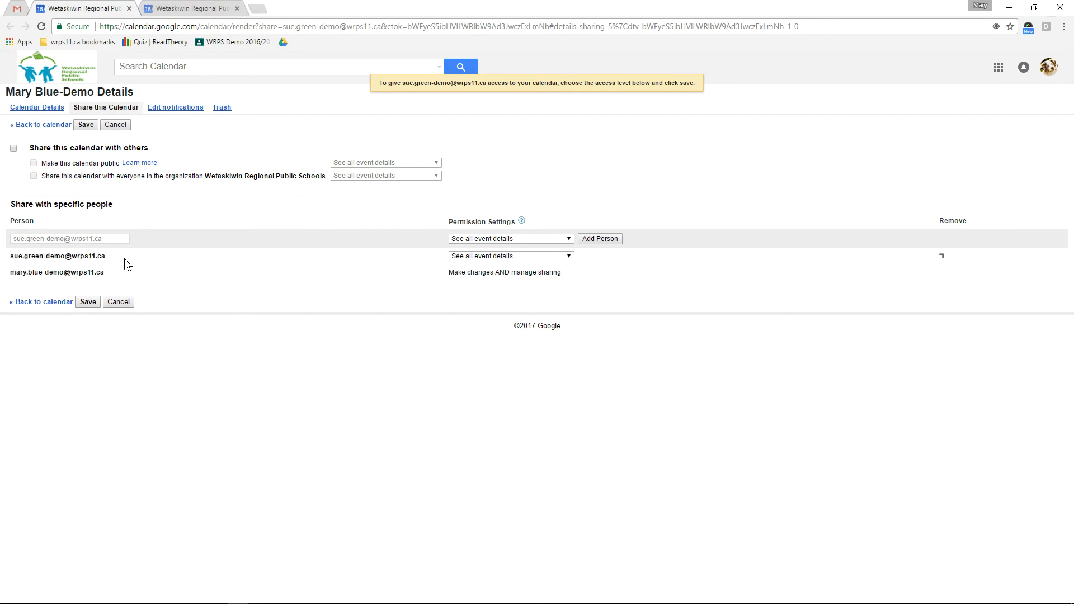
Give the requesting coworker 'See only free/busy (hide details)' permission and save it
left_click(568, 257)
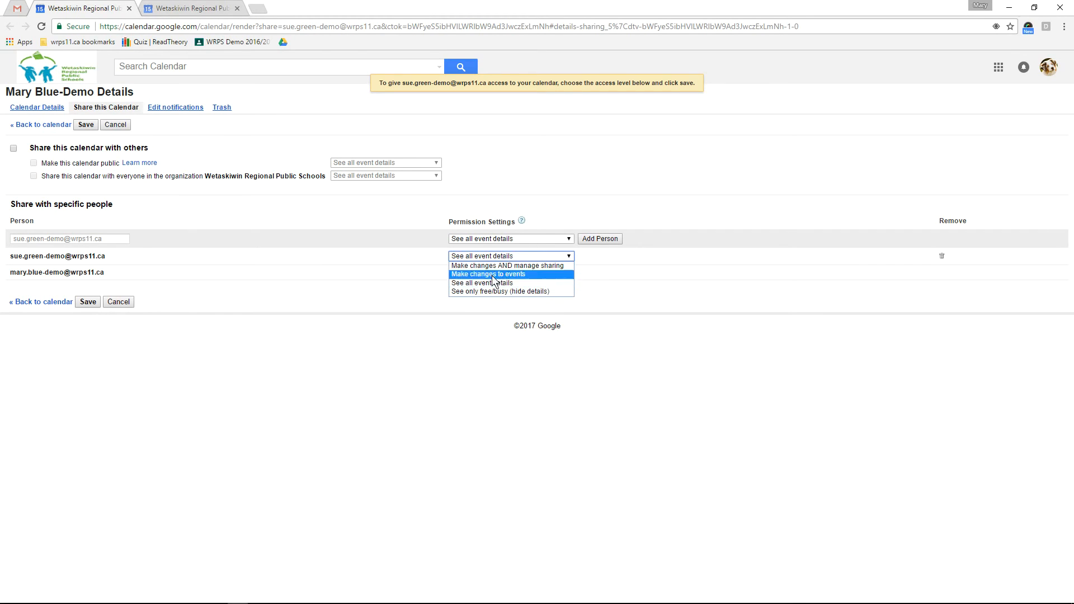
left_click(488, 292)
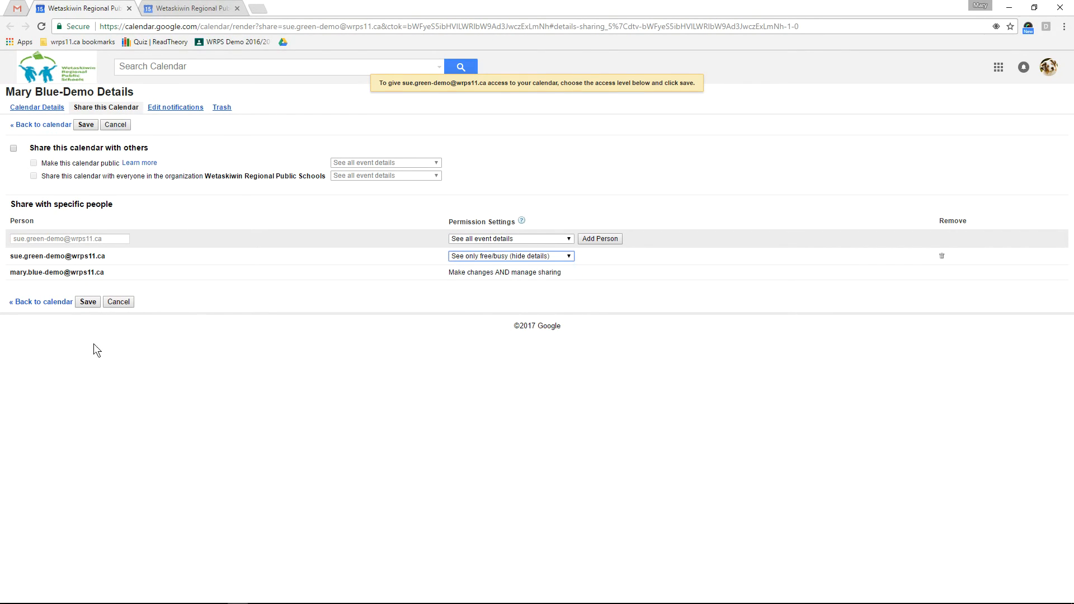
left_click(88, 302)
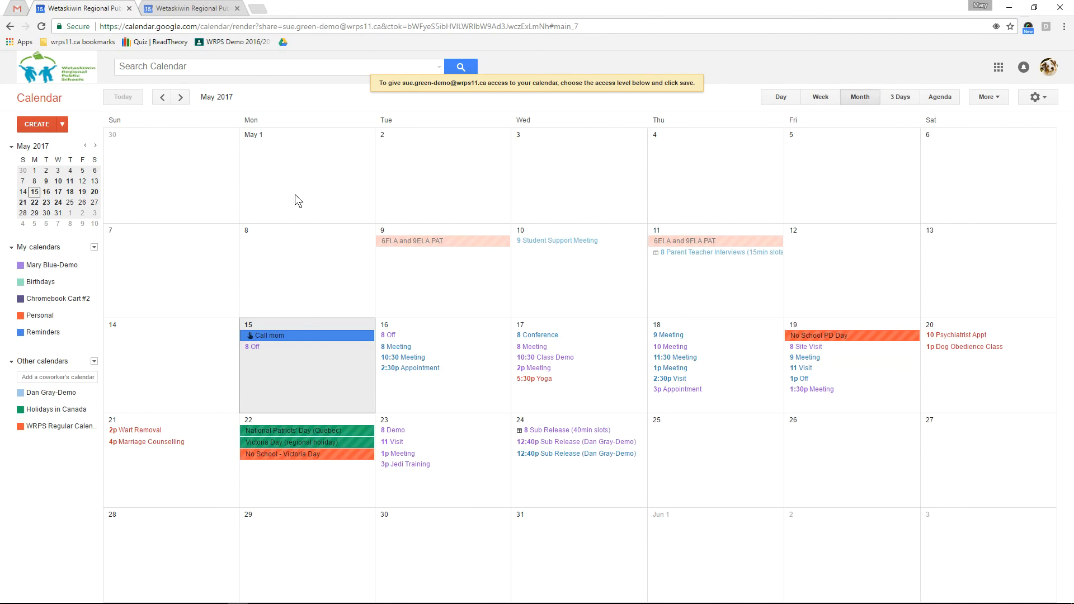
Close the extra calendar tab and return to the calendar's month view
left_click(129, 8)
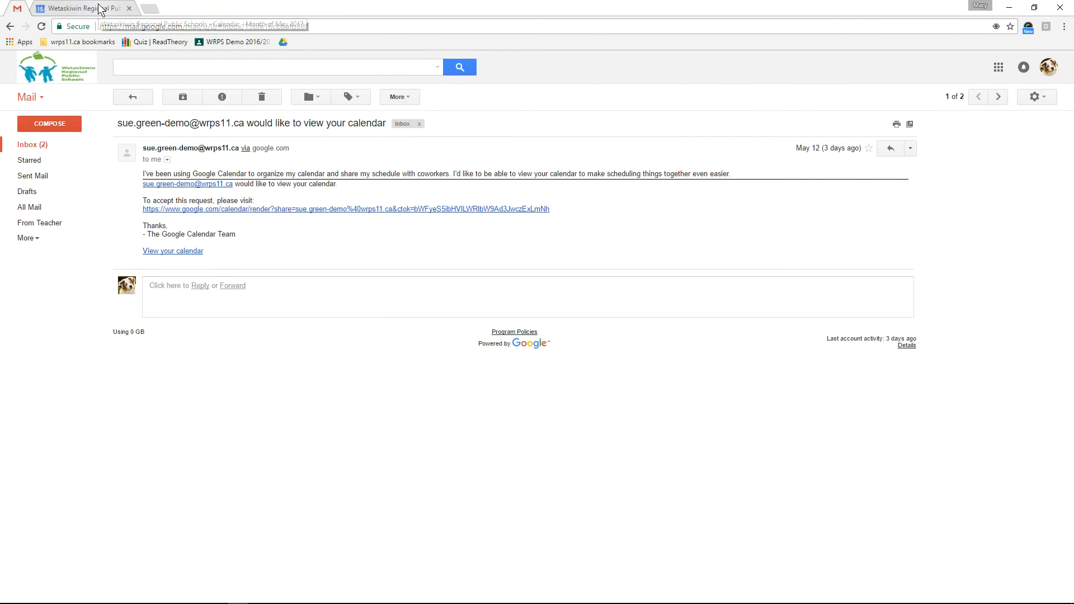
left_click(115, 96)
left_click(86, 8)
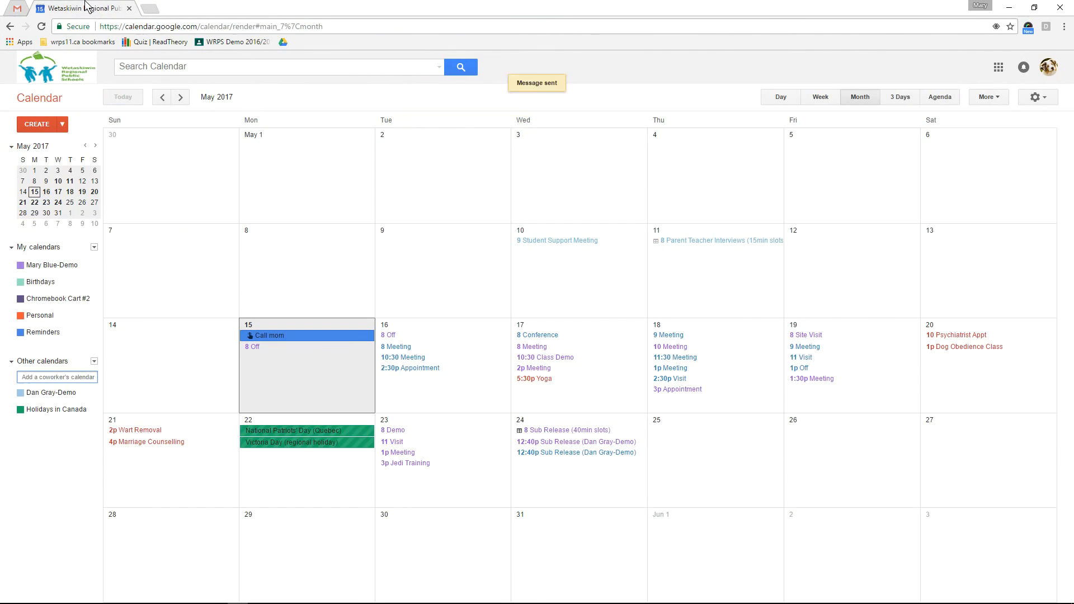